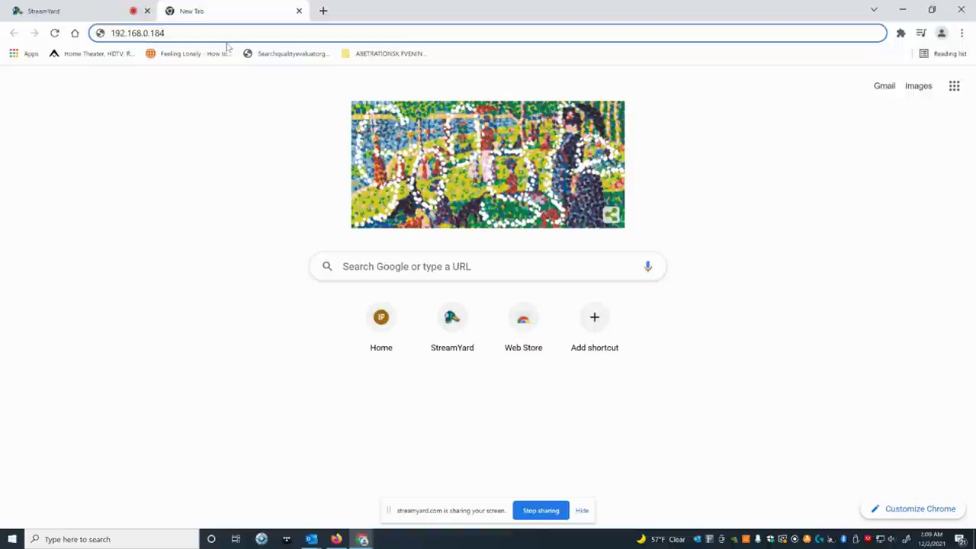
Open the receiver's web interface at 192.168.0.184 and power on the MAIN ZONE.
{"action": "key", "text": "Return"}
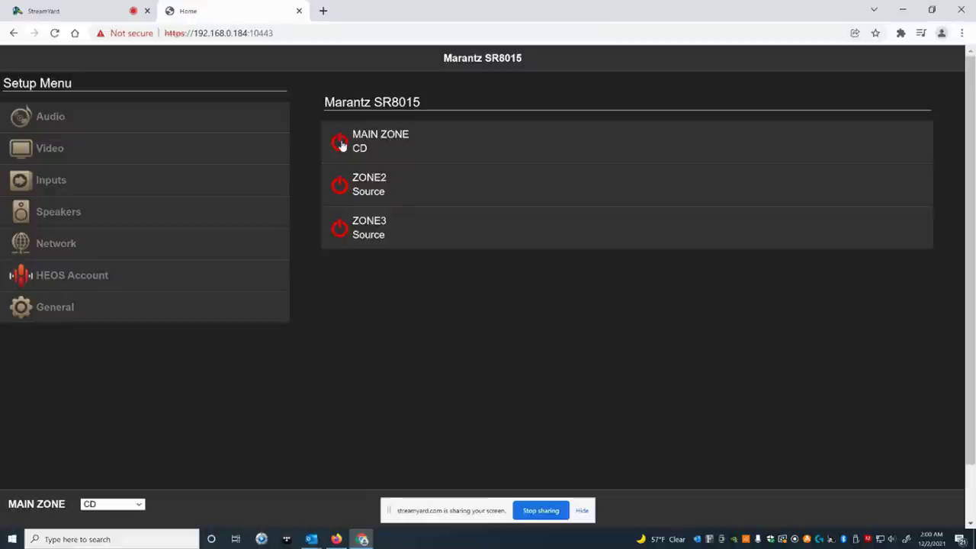
{"action": "left_click", "coordinate": [340, 143]}
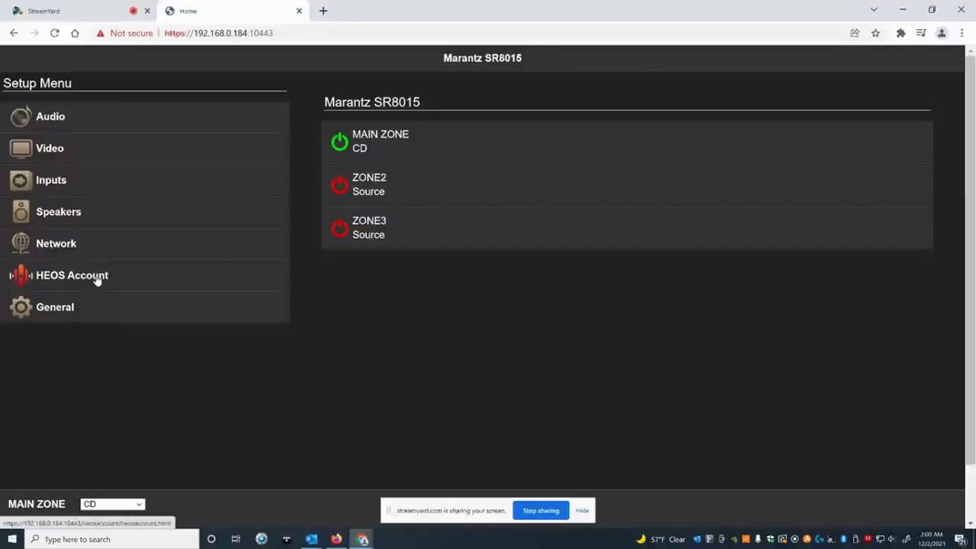
Open the speakers' Amp Assign settings and choose 11.1ch as the assign mode.
{"action": "left_click", "coordinate": [45, 213]}
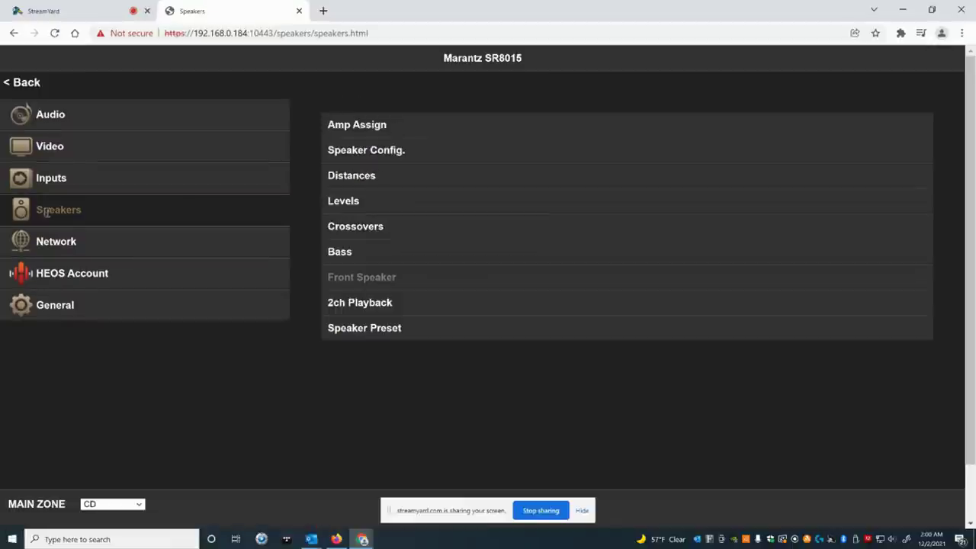
{"action": "left_click", "coordinate": [343, 130]}
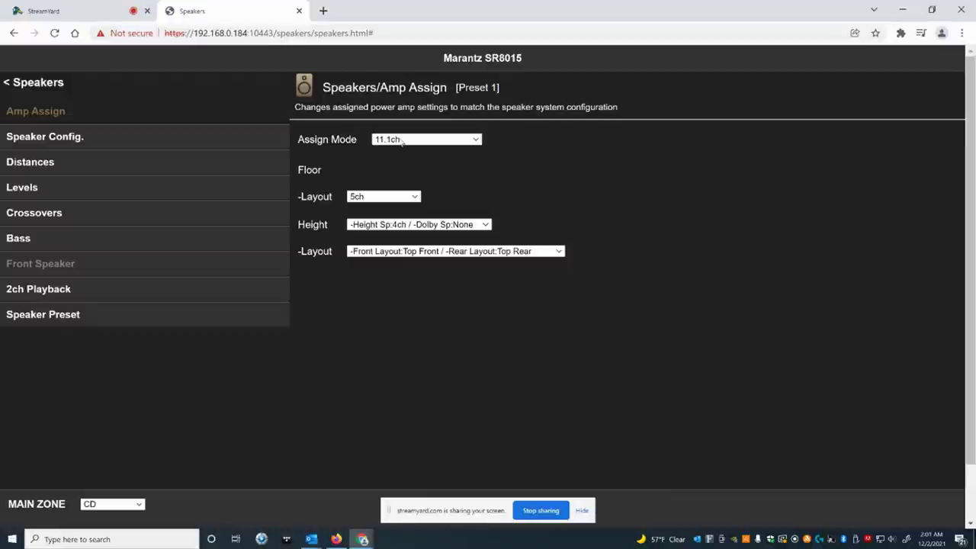
{"action": "left_click", "coordinate": [402, 140]}
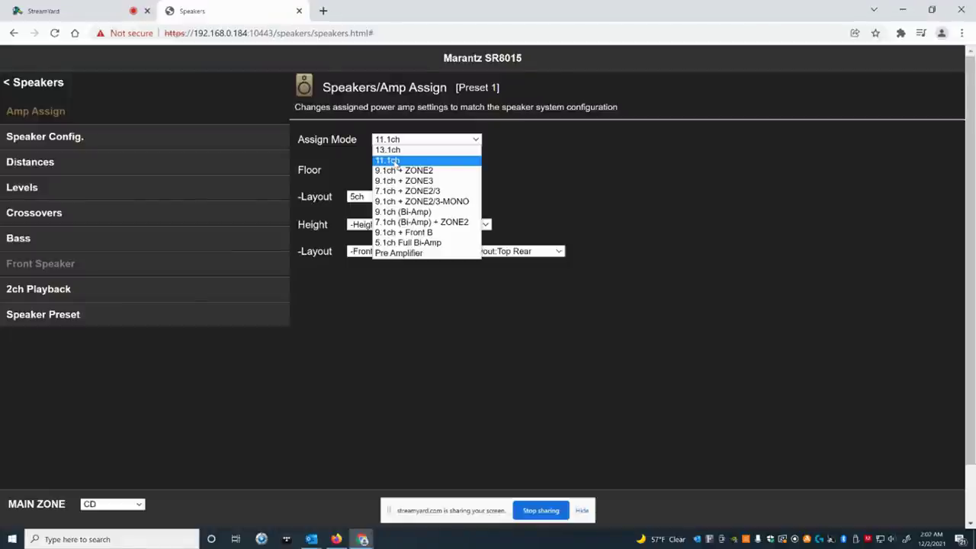
{"action": "left_click", "coordinate": [396, 161]}
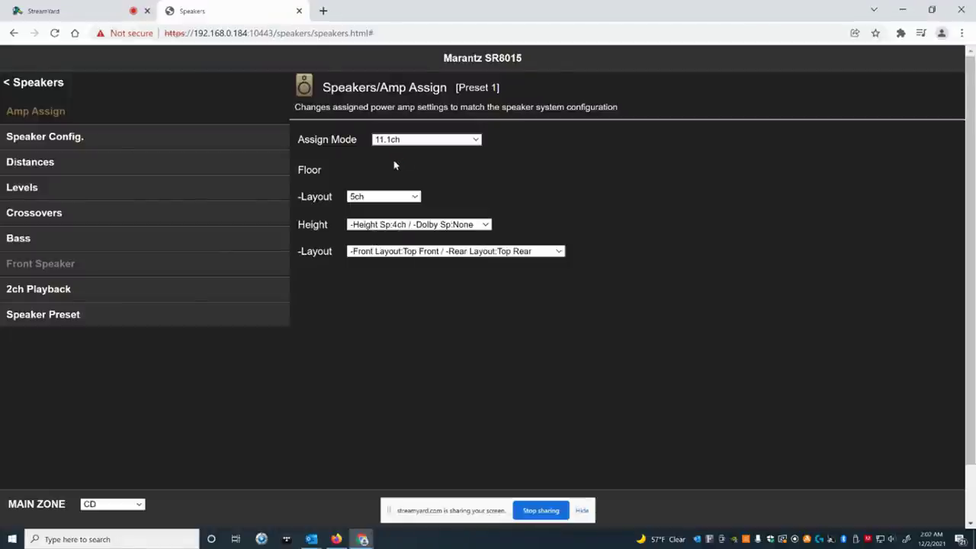
Review the available options for floor layout, height speaker count and height layout without changing the selections.
{"action": "left_click", "coordinate": [410, 197]}
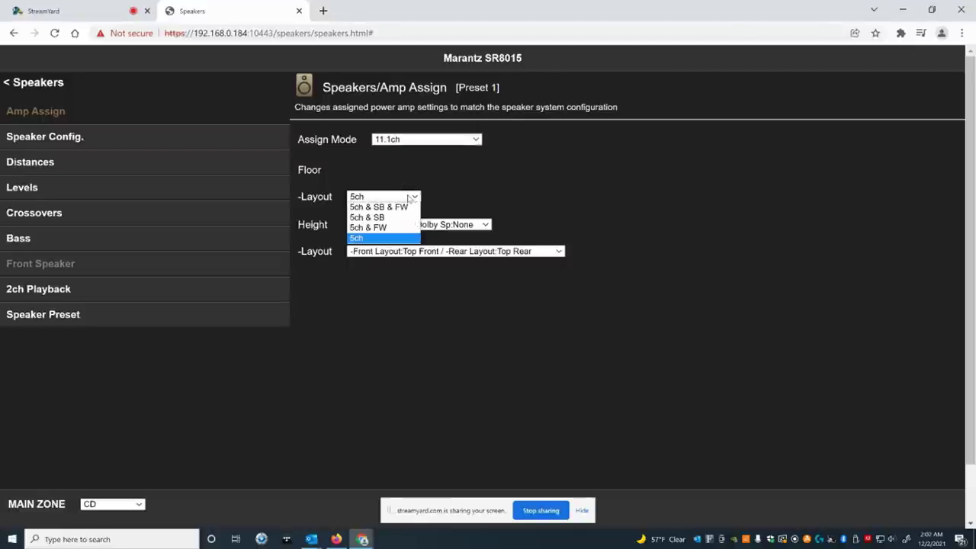
{"action": "left_click", "coordinate": [410, 198]}
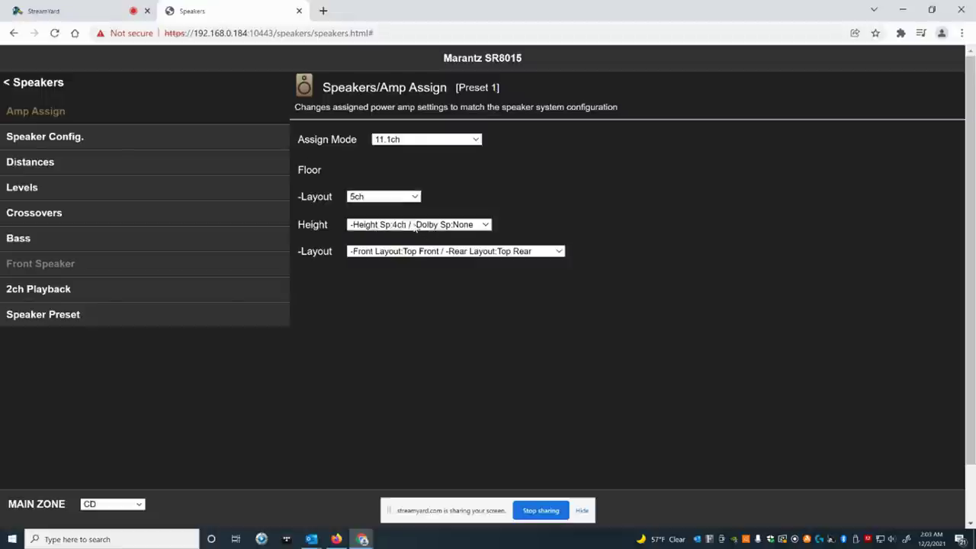
{"action": "left_click", "coordinate": [418, 226]}
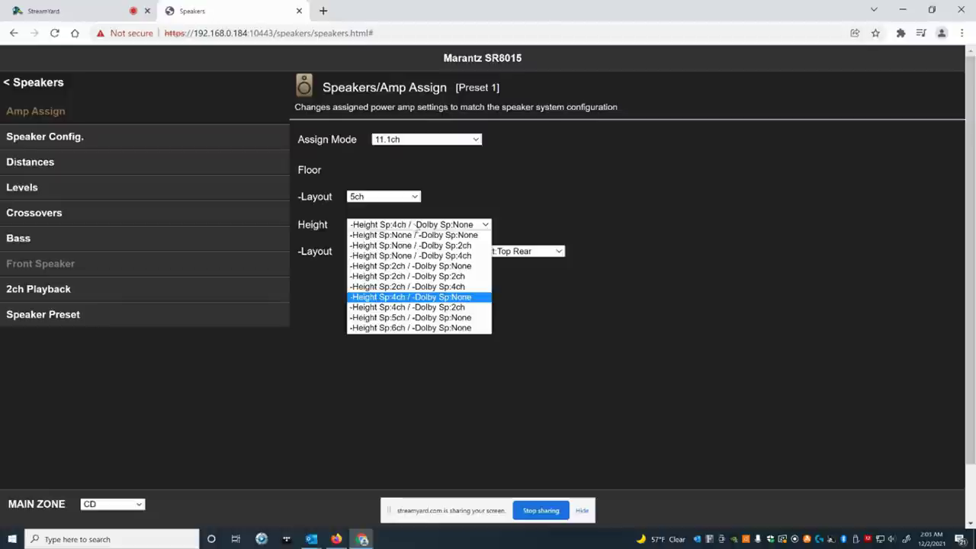
{"action": "left_click", "coordinate": [516, 211]}
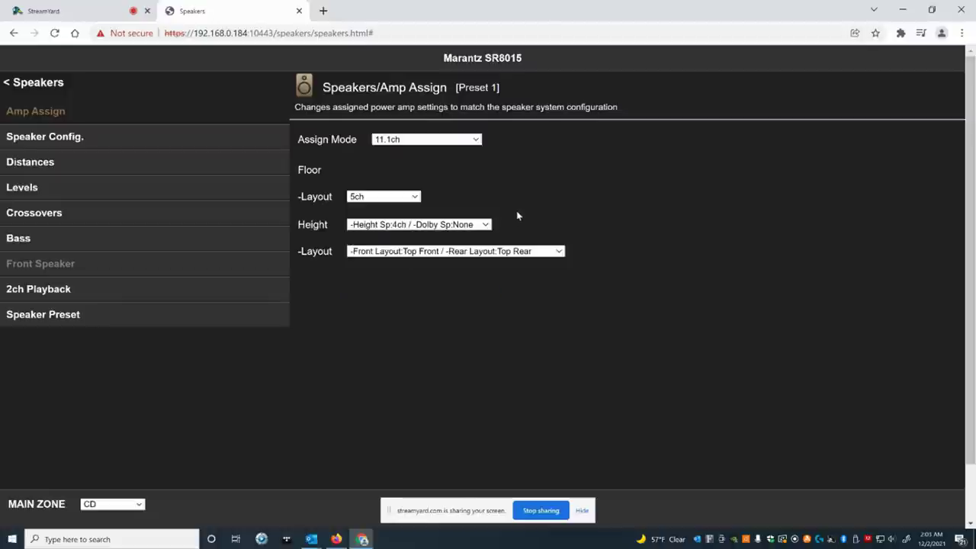
{"action": "left_click", "coordinate": [490, 254]}
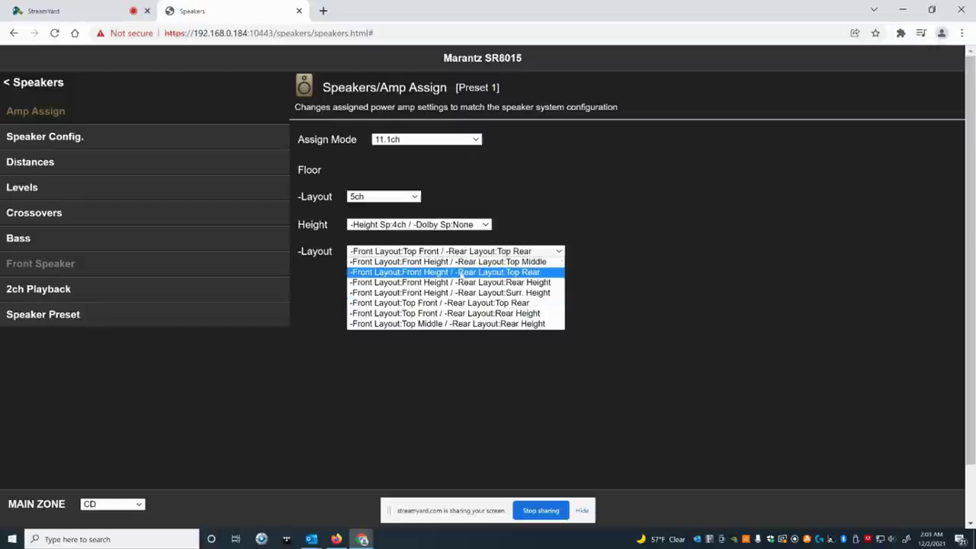
{"action": "left_click", "coordinate": [627, 222]}
{"action": "right_click", "coordinate": [627, 223]}
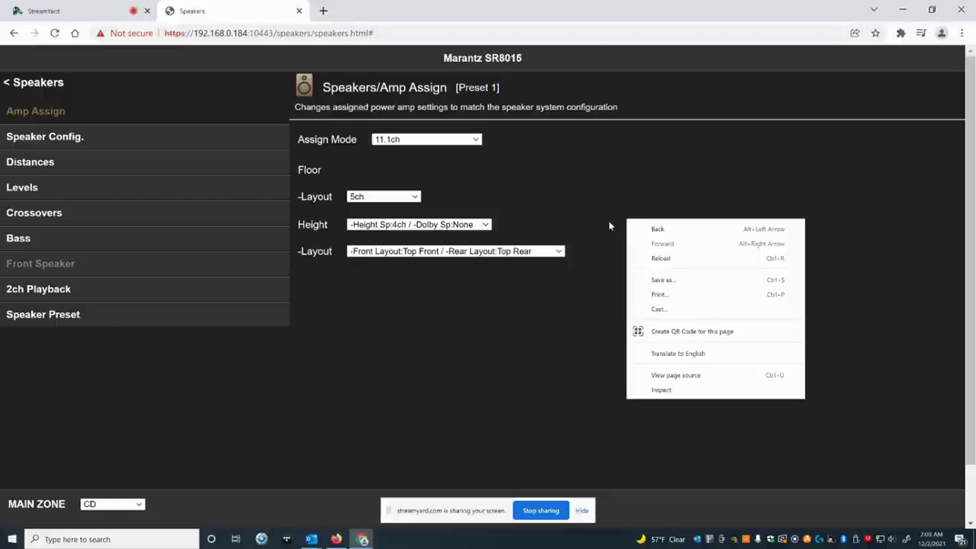
{"action": "left_click", "coordinate": [608, 221]}
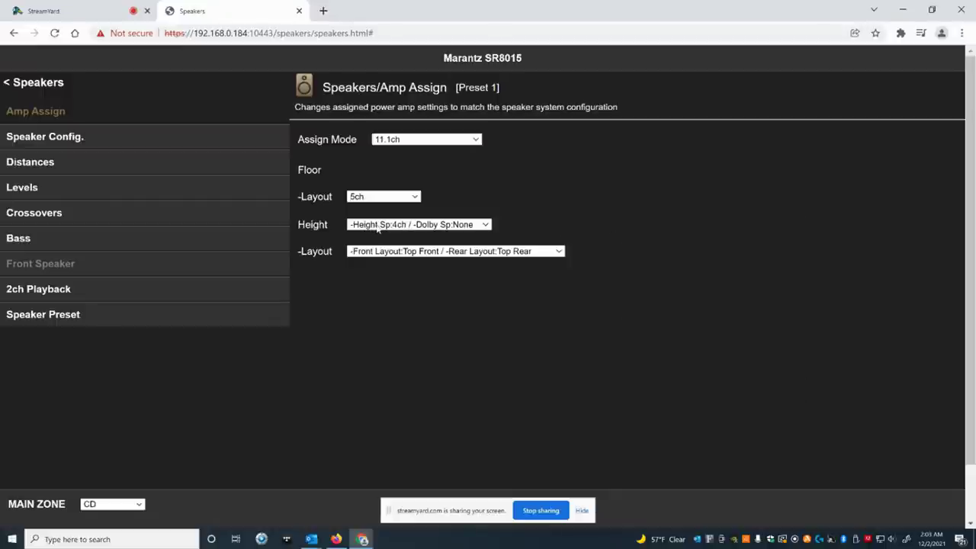
{"action": "left_click", "coordinate": [400, 228]}
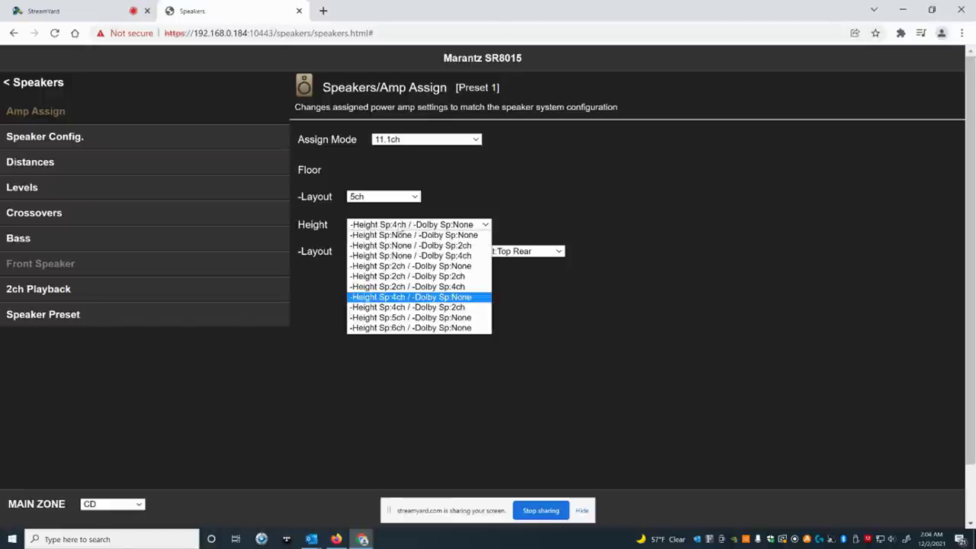
{"action": "left_click", "coordinate": [573, 224]}
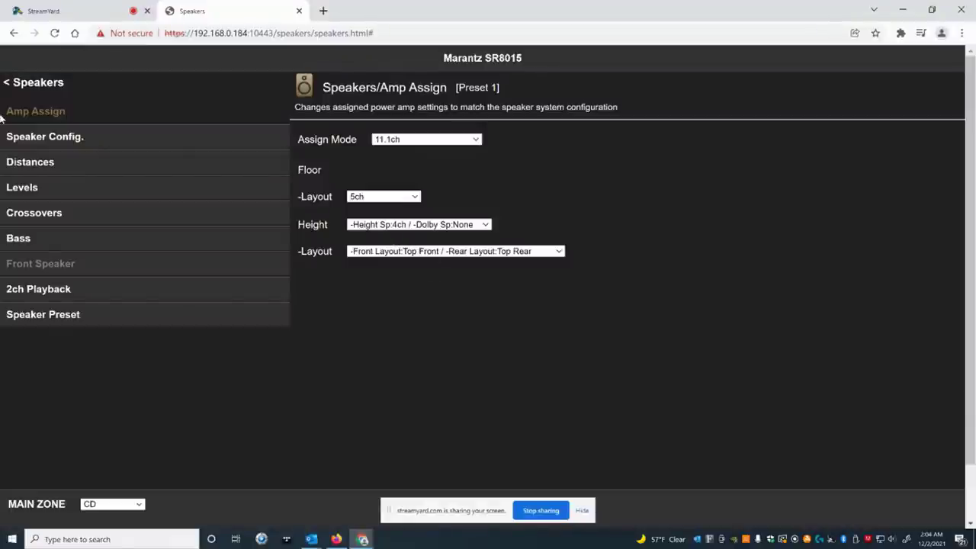
Open the Speaker Config. settings and review the options for the number of subwoofers.
{"action": "left_click", "coordinate": [49, 136]}
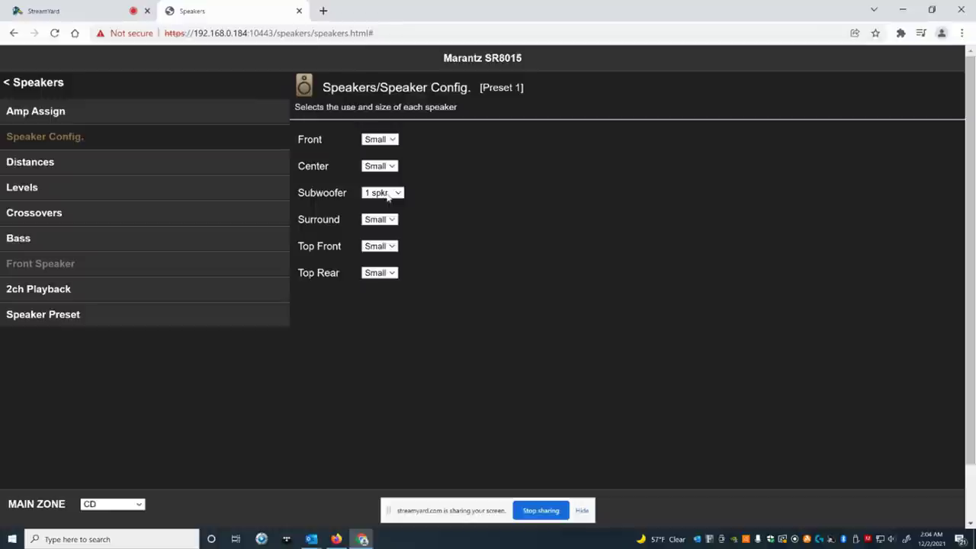
{"action": "left_click", "coordinate": [389, 195]}
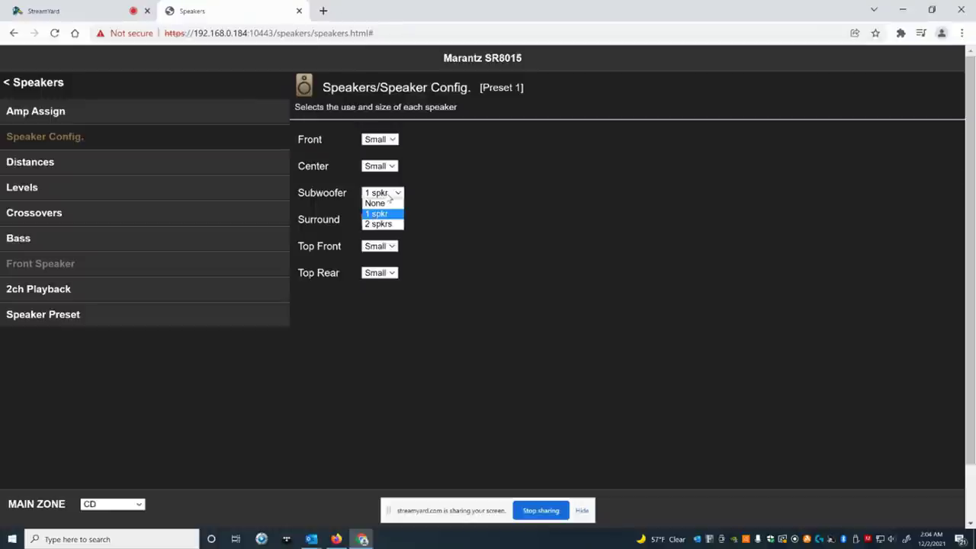
{"action": "left_click", "coordinate": [389, 195]}
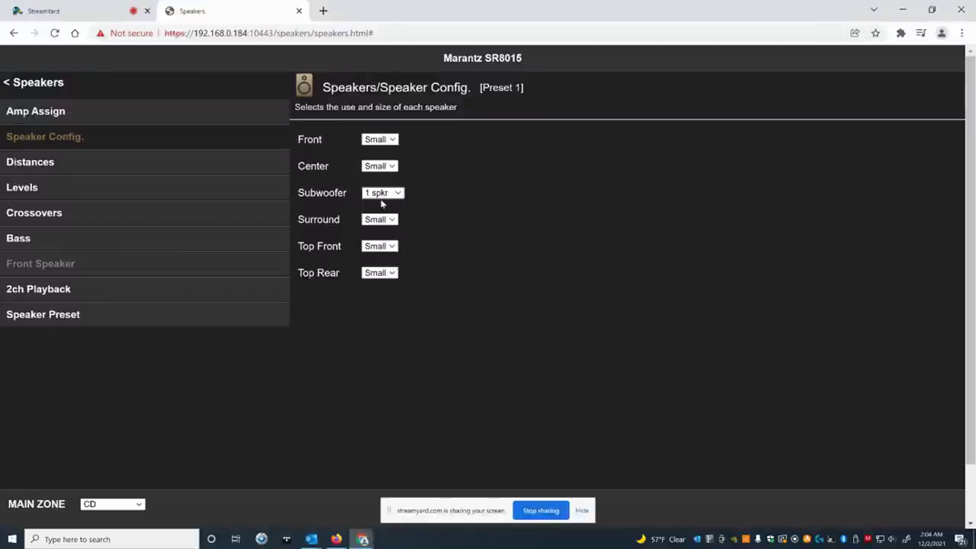
Review the speaker distances and the individual channel levels.
{"action": "left_click", "coordinate": [39, 166]}
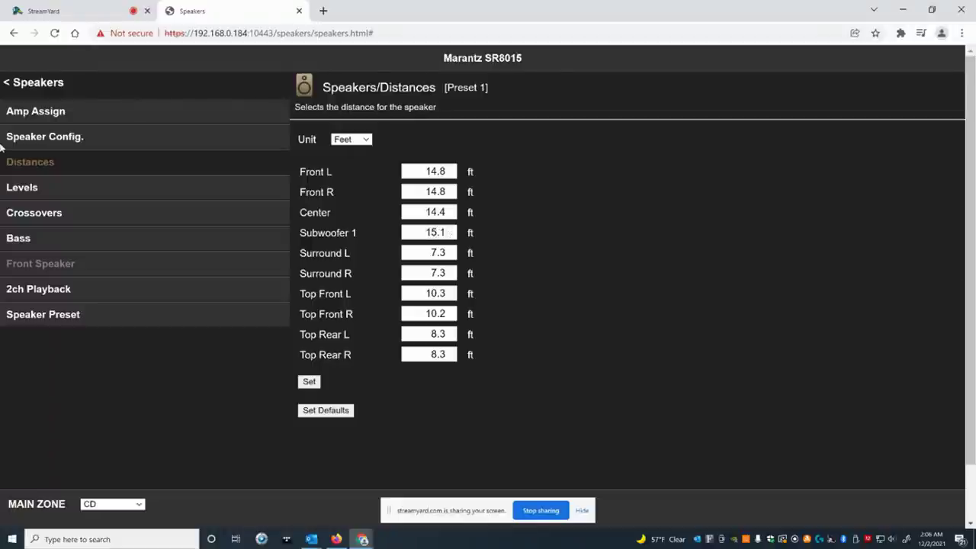
{"action": "left_click", "coordinate": [21, 194]}
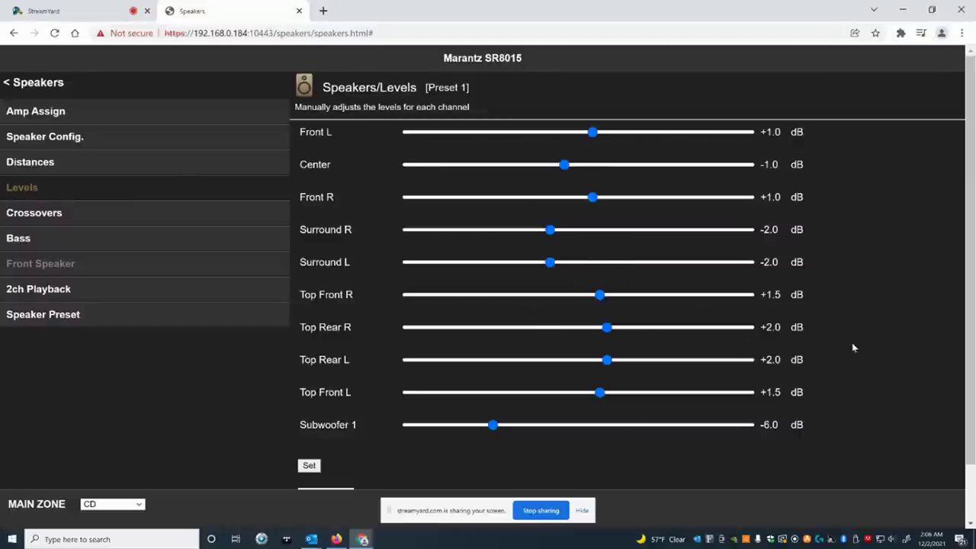
{"action": "scroll", "coordinate": [855, 336], "scroll_direction": "down", "scroll_amount": 1}
{"action": "scroll", "coordinate": [838, 321], "scroll_direction": "up", "scroll_amount": 1}
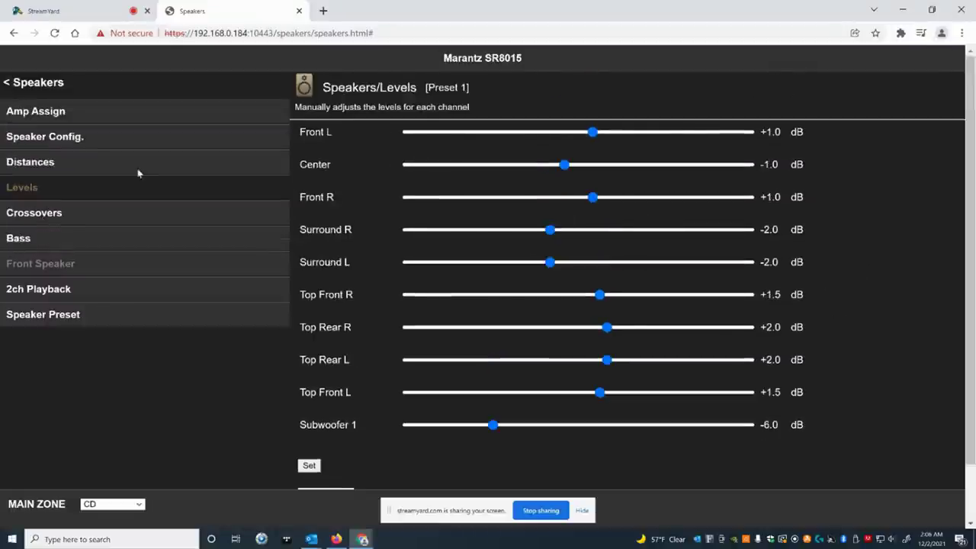
Open the crossover settings and set the speaker selection to Individual.
{"action": "left_click", "coordinate": [36, 213]}
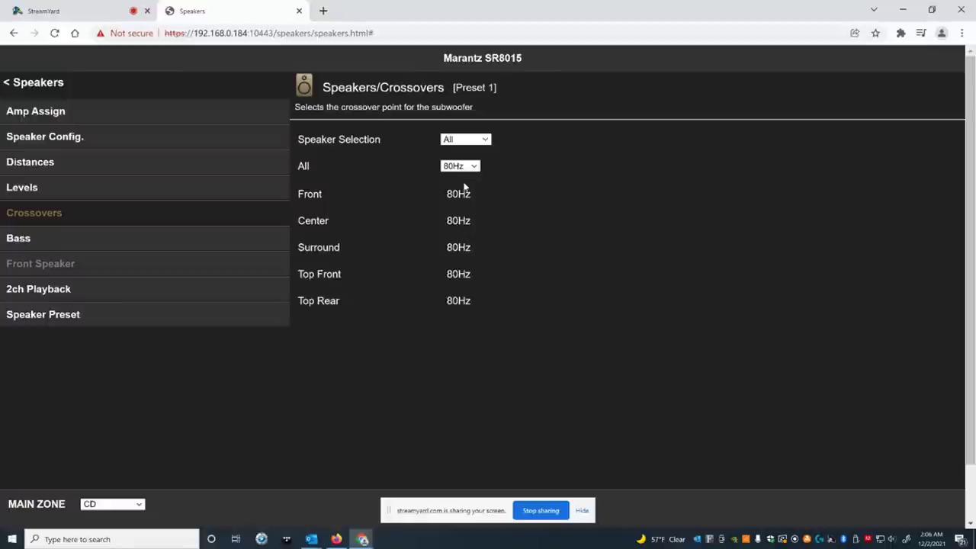
{"action": "left_click", "coordinate": [486, 144]}
{"action": "left_click", "coordinate": [486, 144]}
{"action": "left_click", "coordinate": [481, 140]}
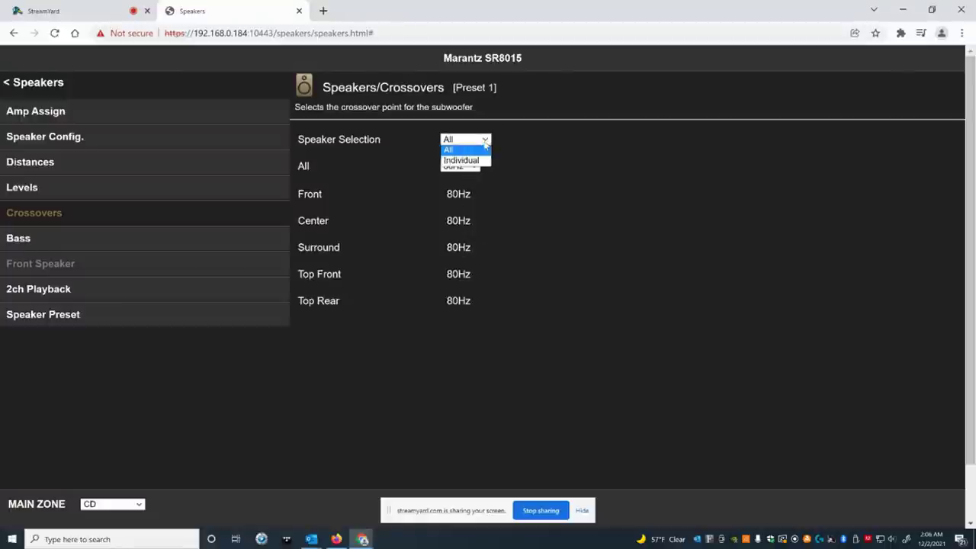
{"action": "left_click", "coordinate": [474, 160]}
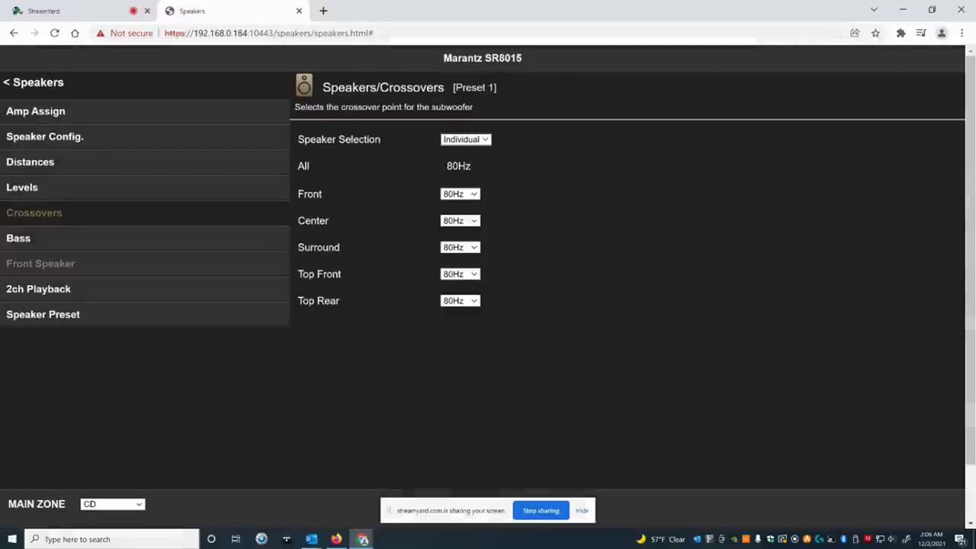
Try a 90Hz crossover for the center speaker, restoring it to 80Hz and the speaker selection to All.
{"action": "left_click", "coordinate": [472, 222]}
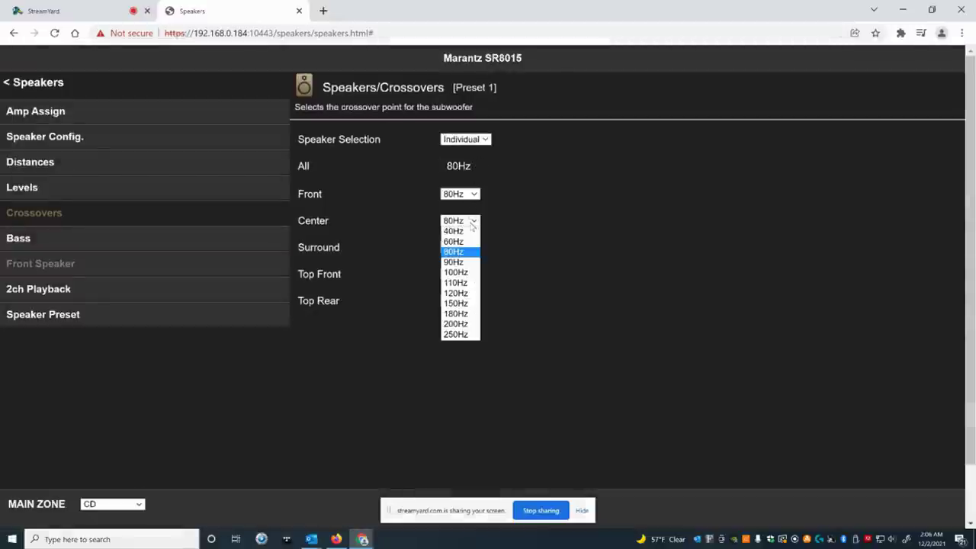
{"action": "left_click", "coordinate": [466, 263]}
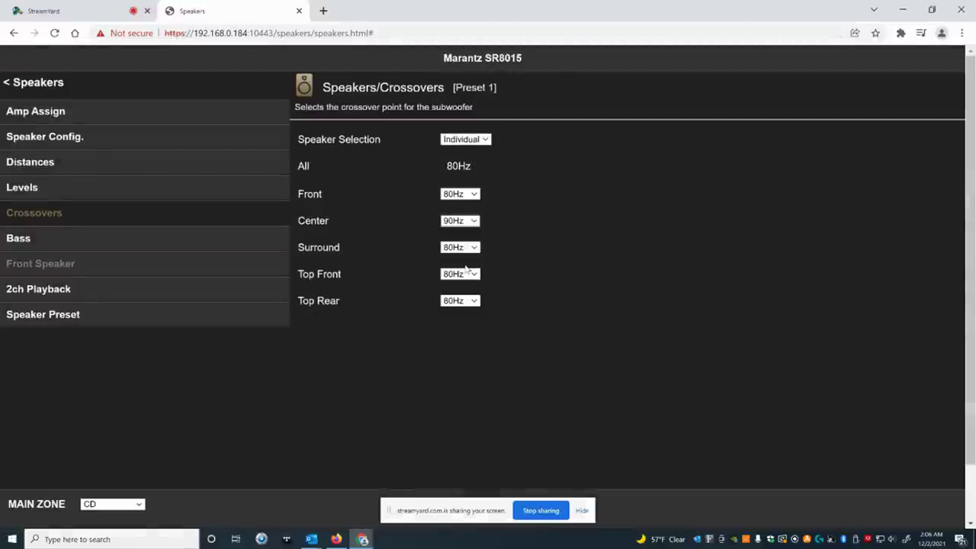
{"action": "left_click", "coordinate": [472, 222]}
{"action": "left_click", "coordinate": [463, 252]}
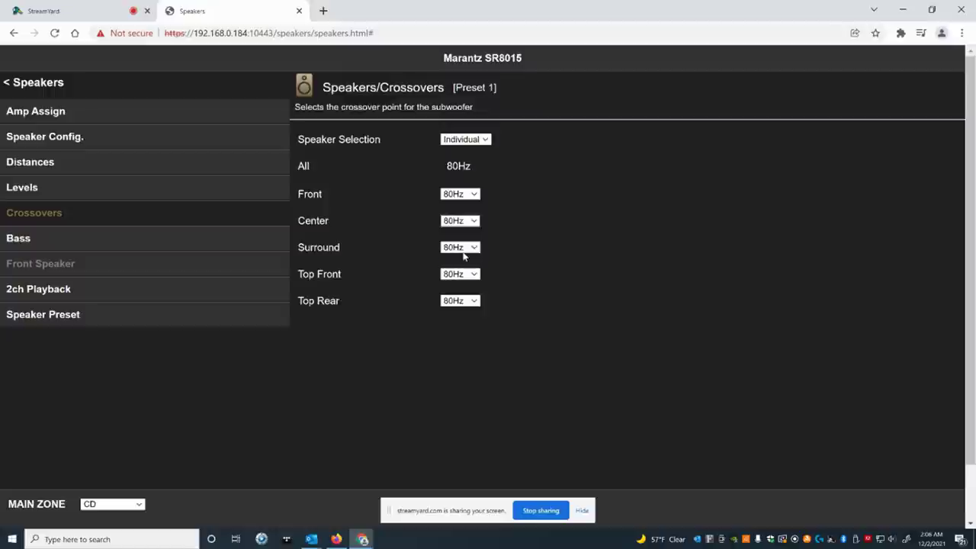
{"action": "left_click", "coordinate": [485, 140]}
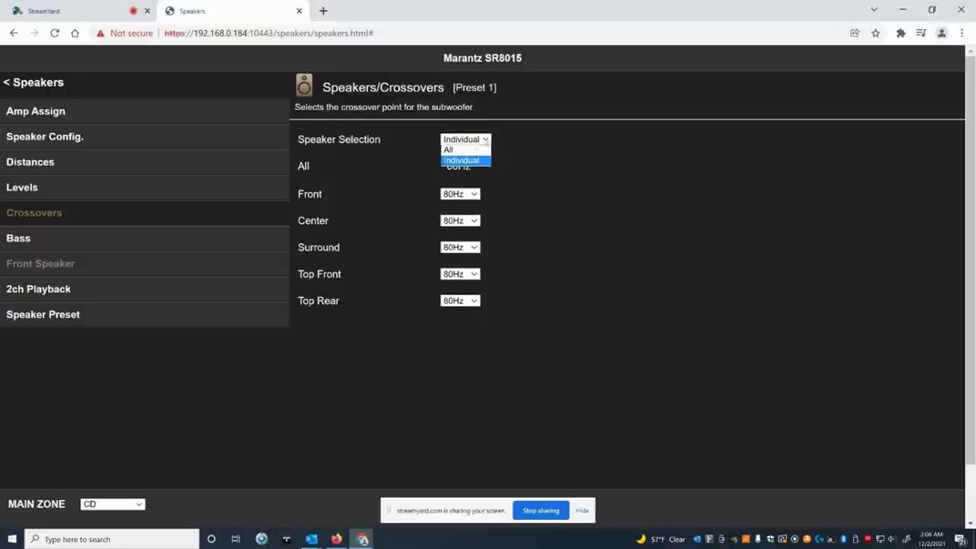
{"action": "left_click", "coordinate": [463, 150]}
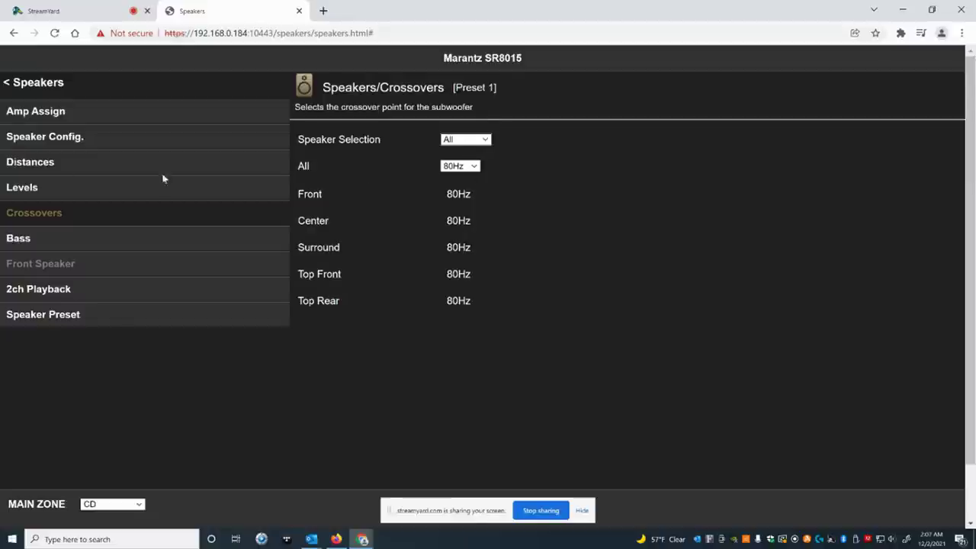
Open the bass settings and review the options for Subwoofer Mode and LPF for LFE.
{"action": "left_click", "coordinate": [12, 239]}
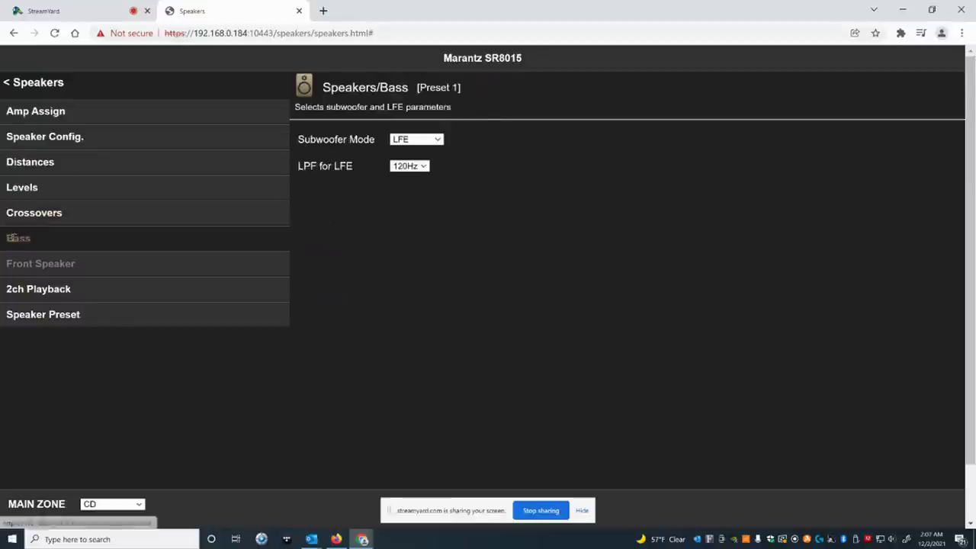
{"action": "left_click", "coordinate": [408, 141]}
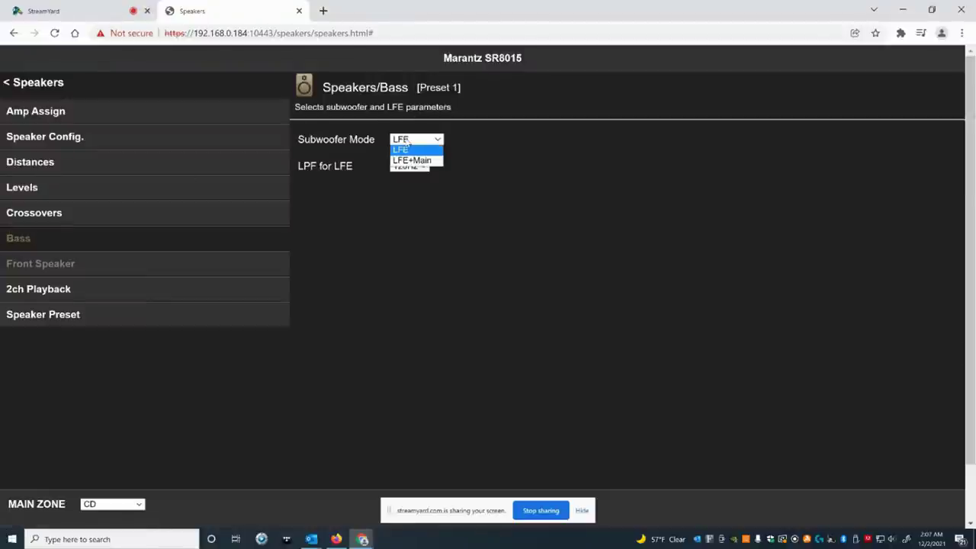
{"action": "left_click", "coordinate": [409, 142]}
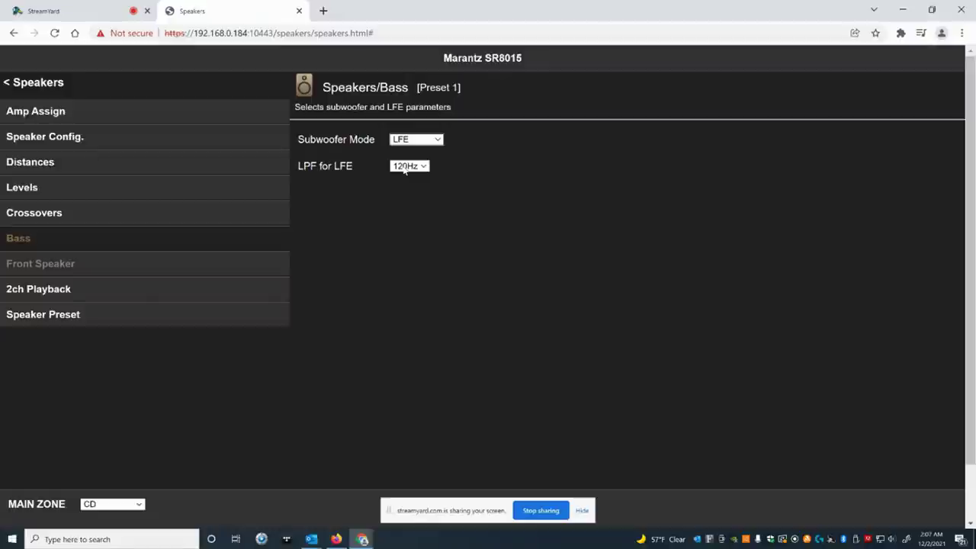
{"action": "left_click", "coordinate": [406, 166]}
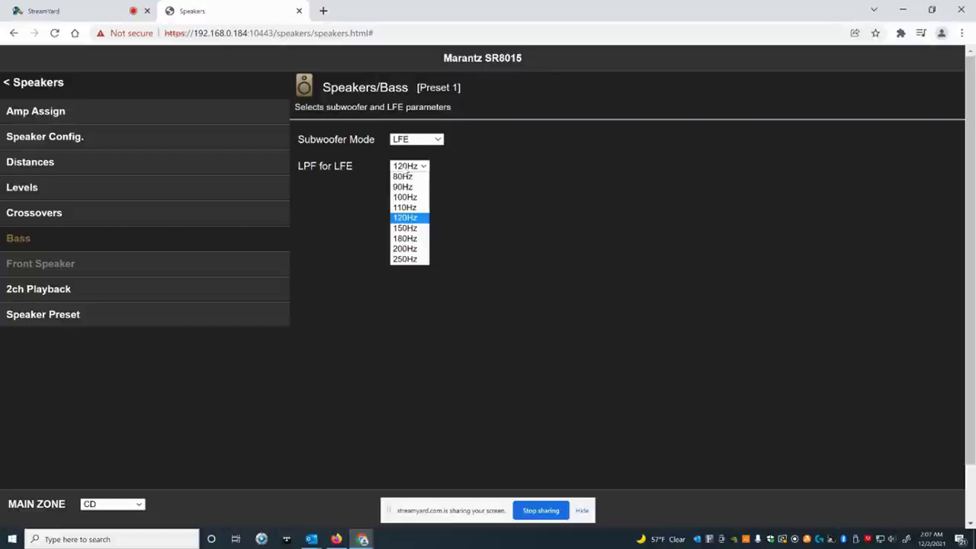
{"action": "left_click", "coordinate": [406, 169]}
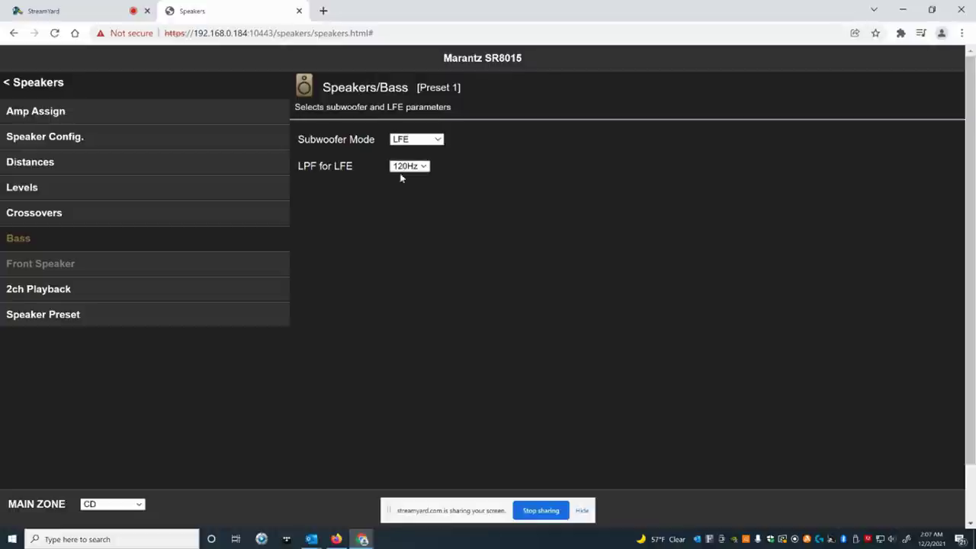
Open the 2ch Playback settings to view the speaker setup for two-channel mode.
{"action": "left_click", "coordinate": [47, 291]}
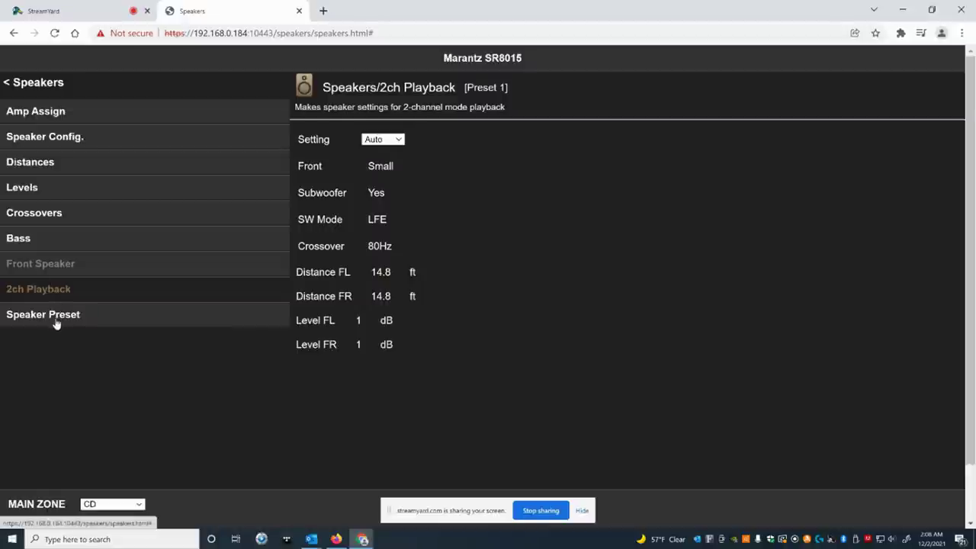
Open the Speaker Preset settings and review the available presets, keeping Preset 1 selected.
{"action": "left_click", "coordinate": [56, 324]}
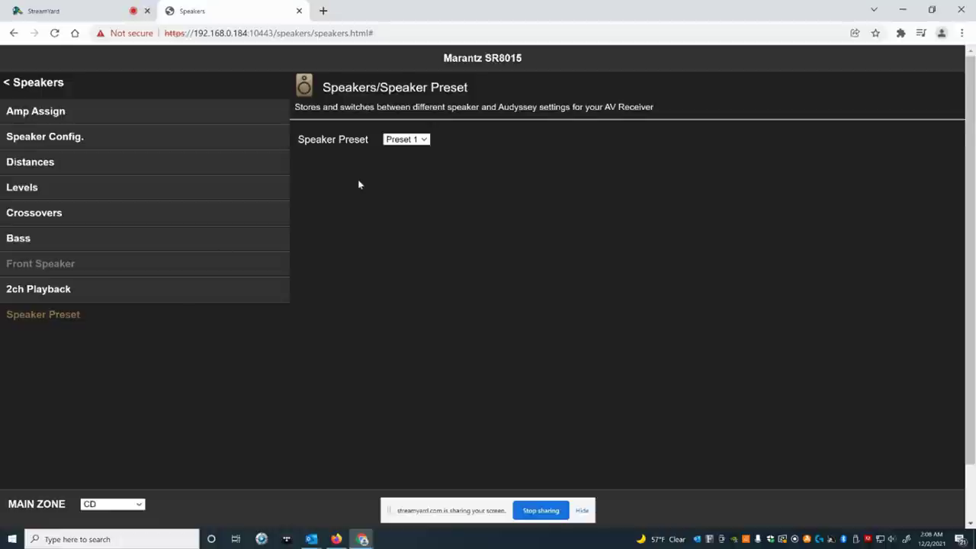
{"action": "left_click", "coordinate": [398, 142]}
{"action": "left_click", "coordinate": [398, 149]}
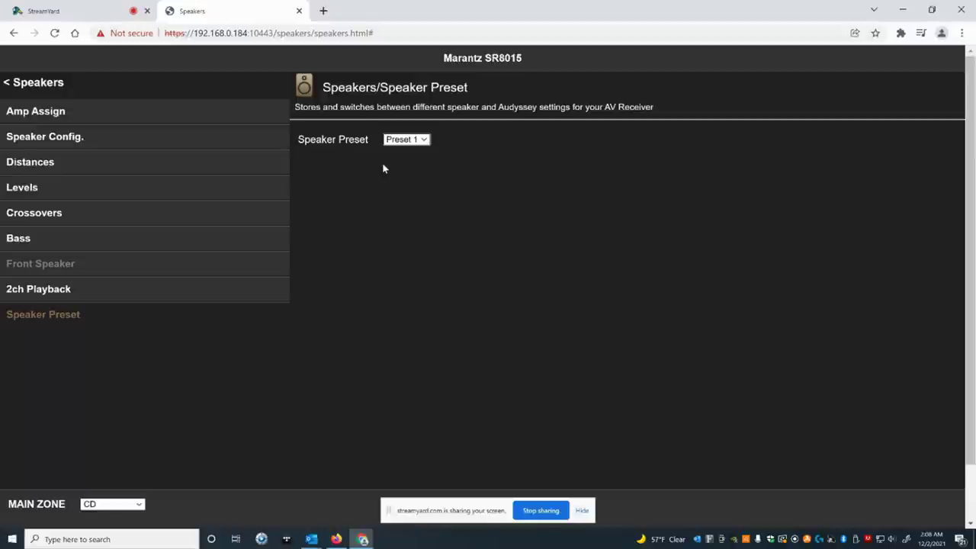
{"action": "left_click", "coordinate": [405, 141]}
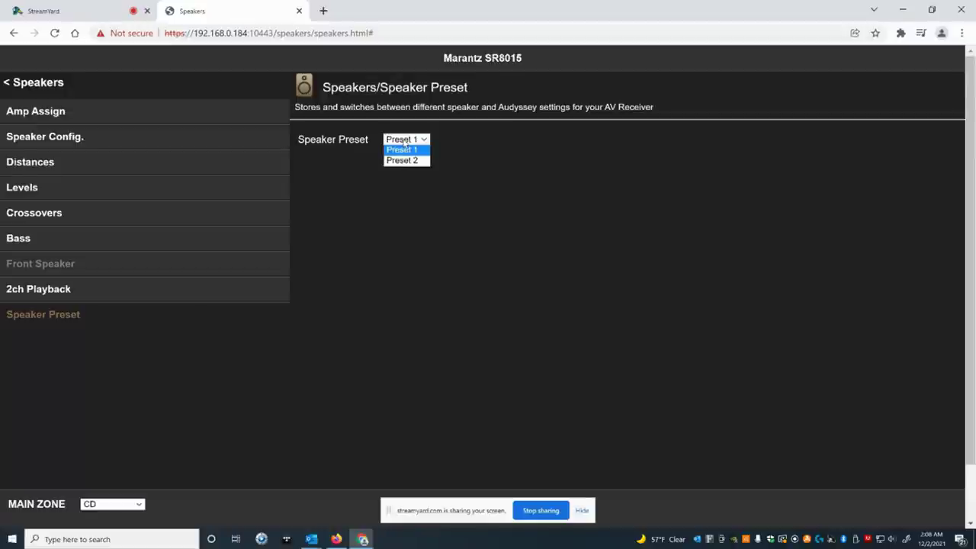
{"action": "left_click", "coordinate": [405, 142]}
{"action": "left_click", "coordinate": [405, 142]}
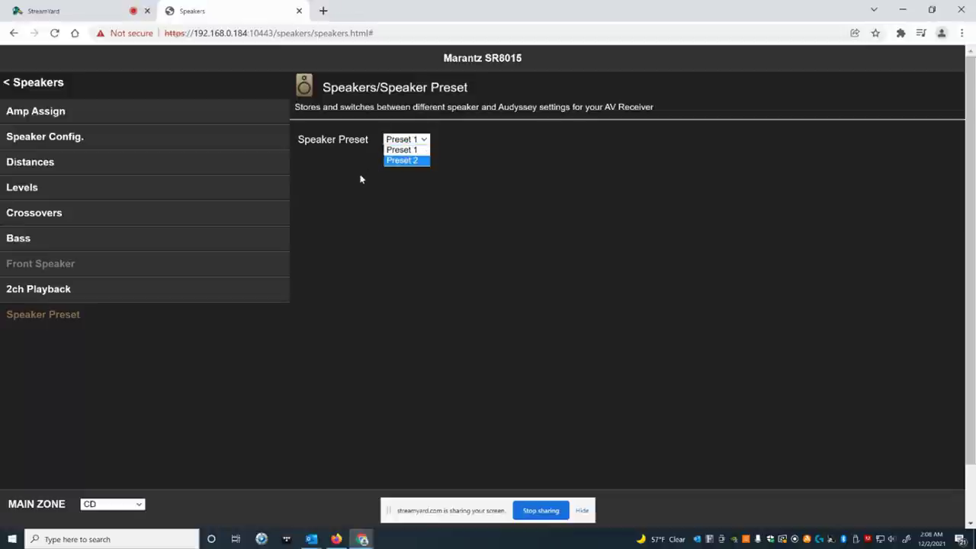
{"action": "left_click", "coordinate": [405, 150]}
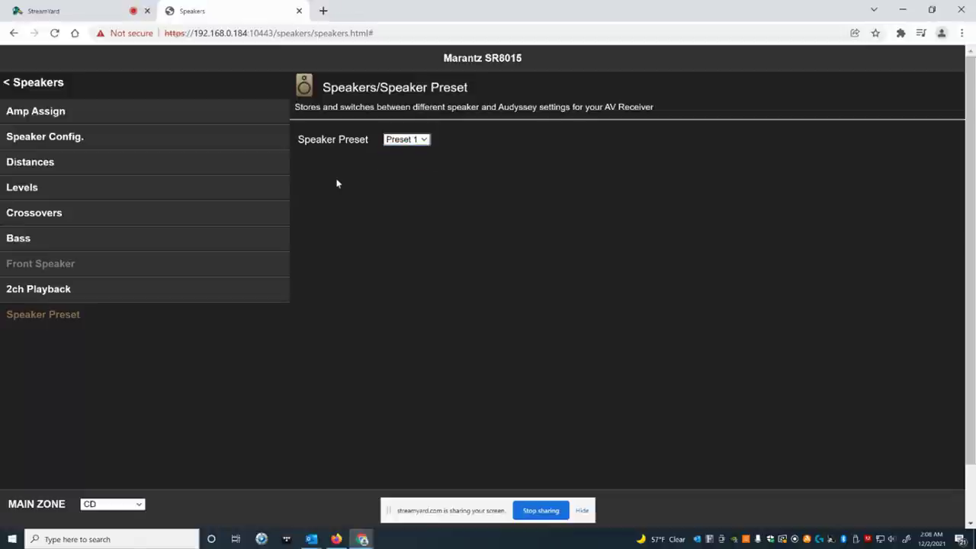
Leave the speaker settings and open Center Level Adjust in the audio settings.
{"action": "left_click", "coordinate": [28, 83]}
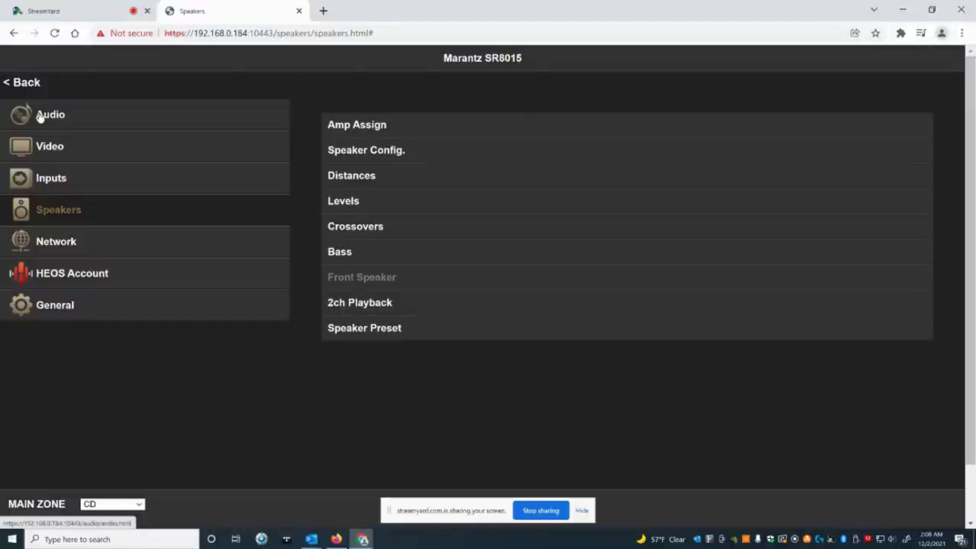
{"action": "left_click", "coordinate": [40, 114]}
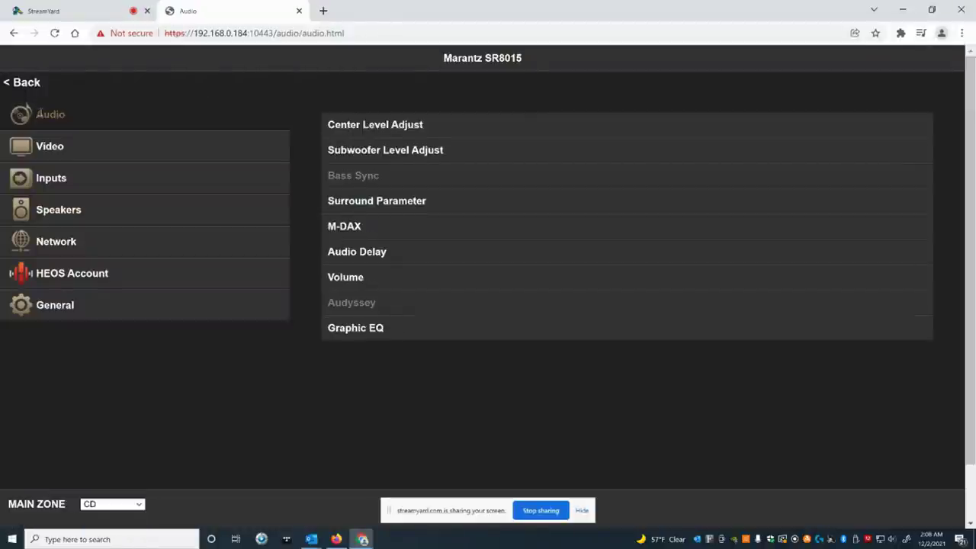
{"action": "left_click", "coordinate": [371, 126]}
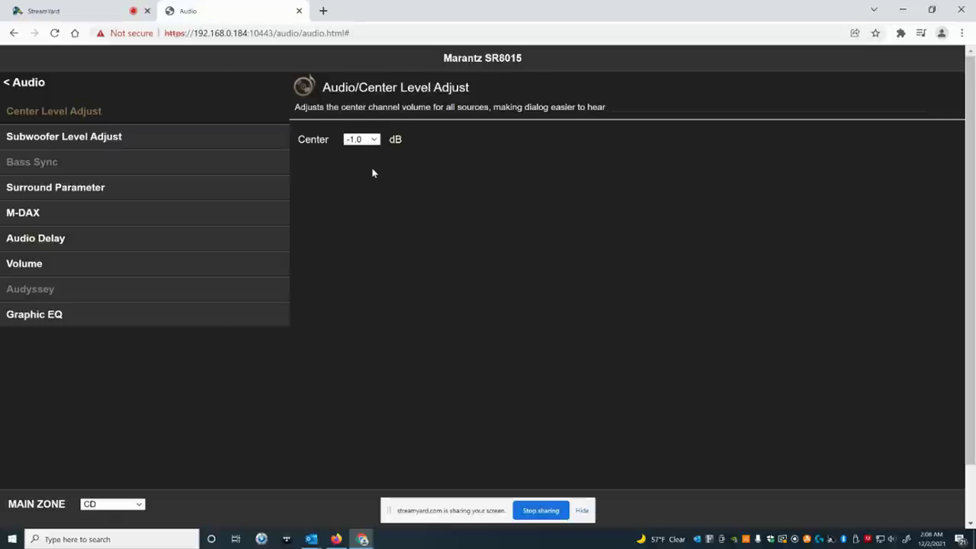
Review the Surround Parameter, M-DAX and Audio Delay settings one after another.
{"action": "left_click", "coordinate": [60, 190]}
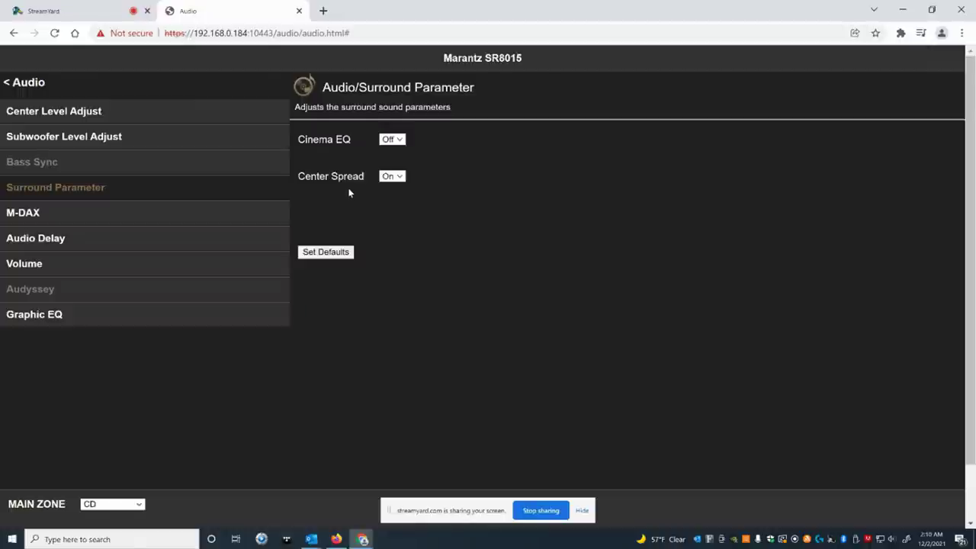
{"action": "left_click", "coordinate": [23, 214]}
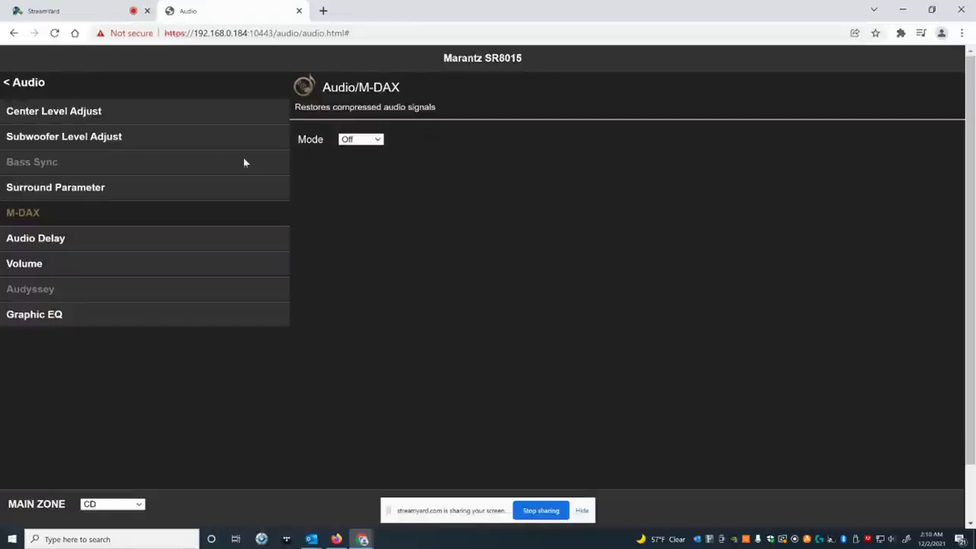
{"action": "left_click", "coordinate": [46, 241]}
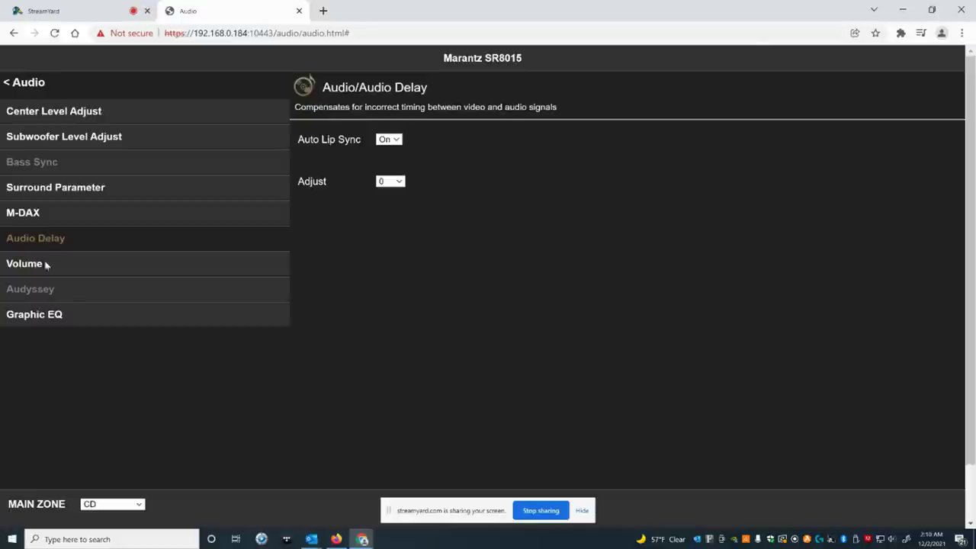
Open the Graphic EQ settings, turn the equalizer on to view its frequency bands, and set it back to Off.
{"action": "left_click", "coordinate": [49, 314]}
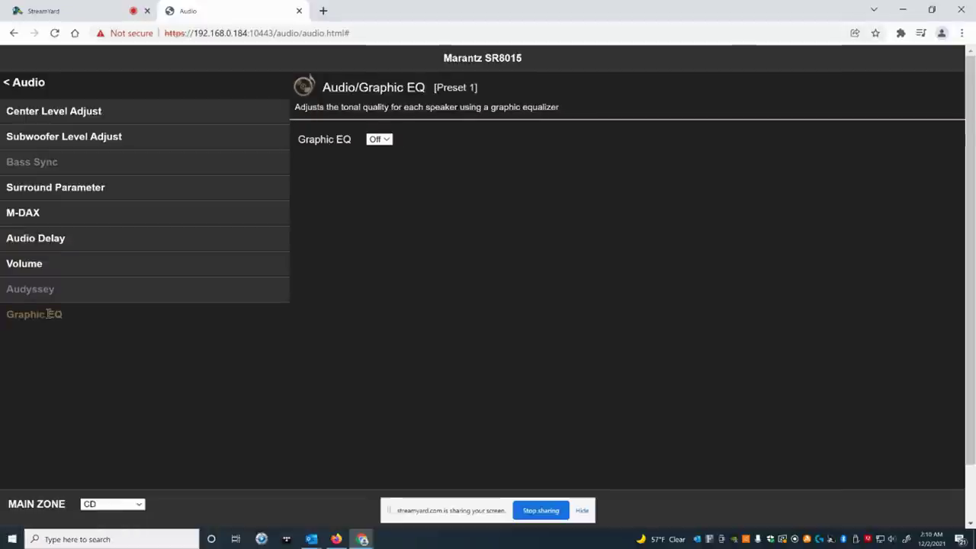
{"action": "left_click", "coordinate": [382, 140]}
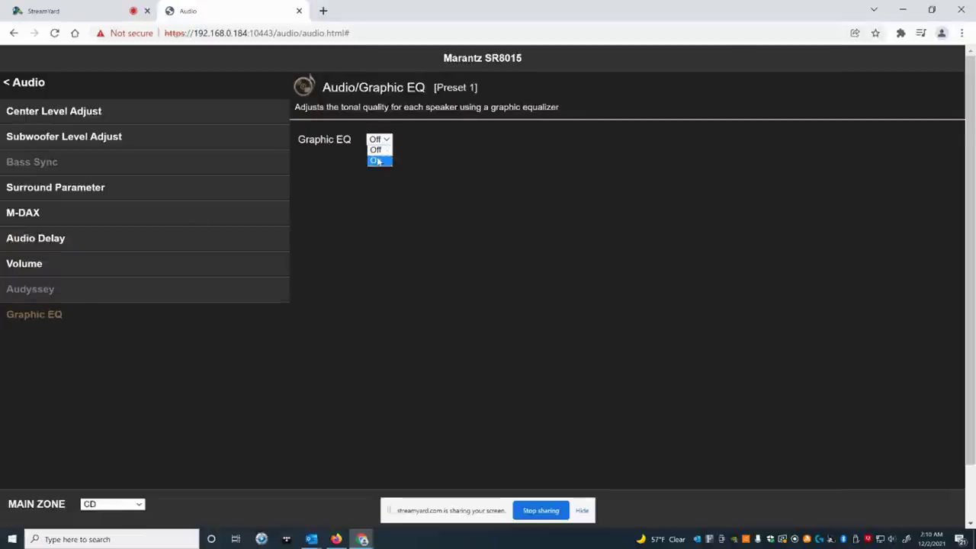
{"action": "left_click", "coordinate": [376, 159]}
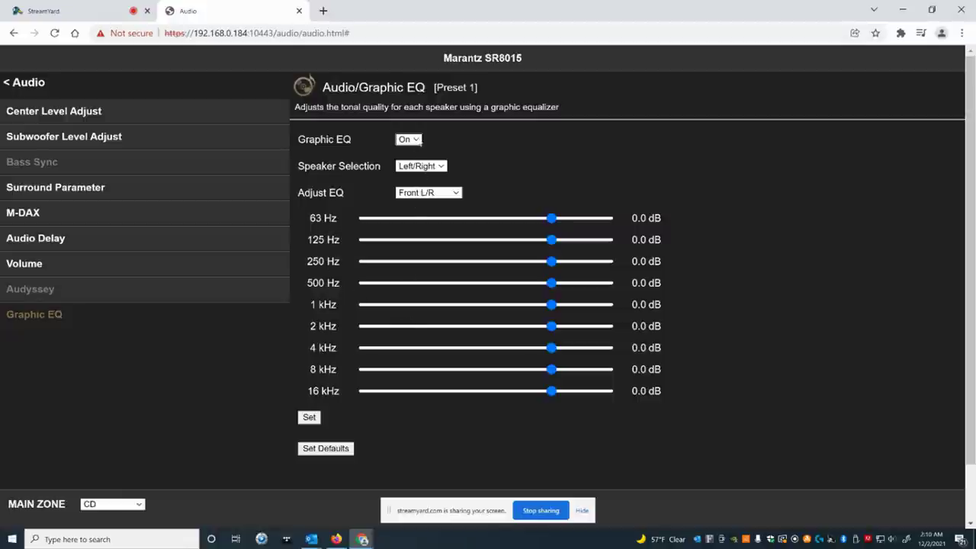
{"action": "left_click", "coordinate": [418, 141]}
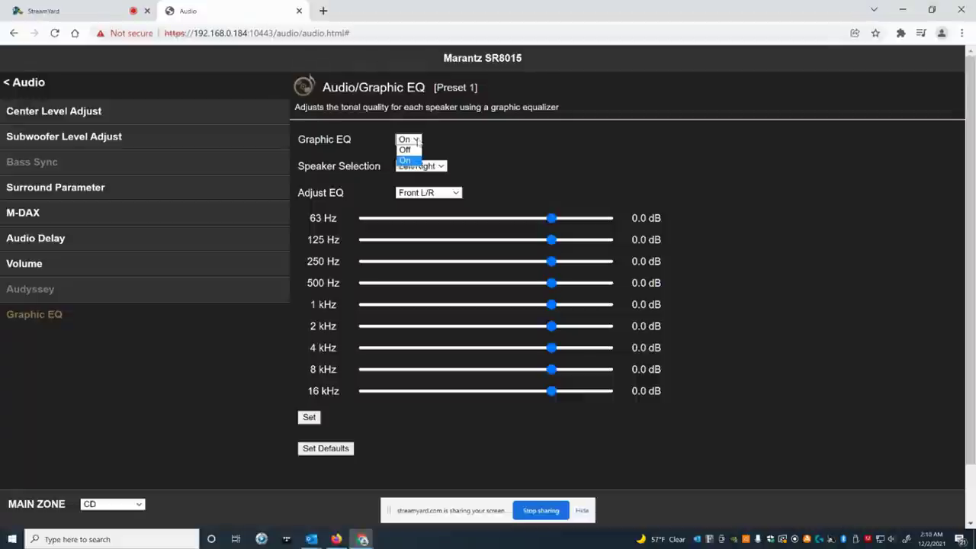
{"action": "left_click", "coordinate": [407, 150]}
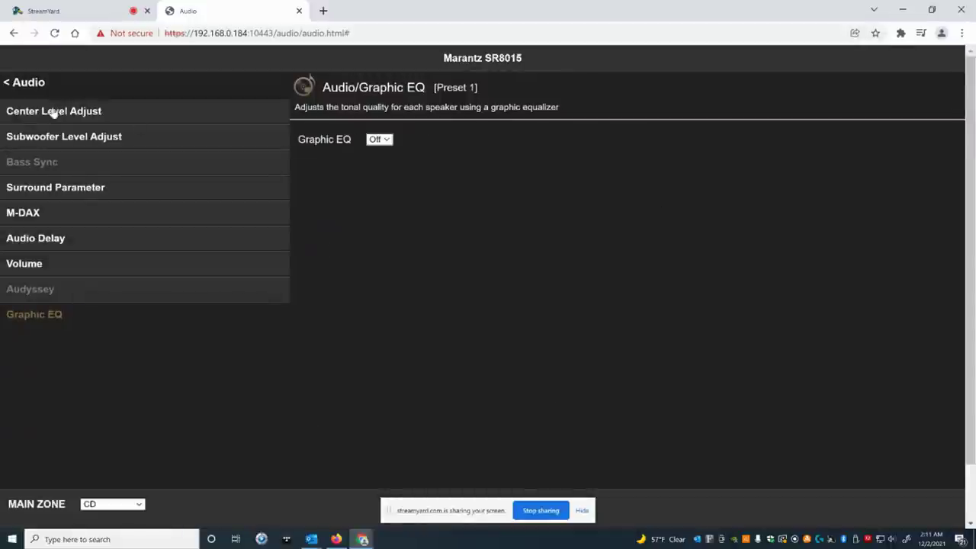
Leave the audio settings and open Input Assign to view how the inputs are mapped to source devices.
{"action": "left_click", "coordinate": [7, 83]}
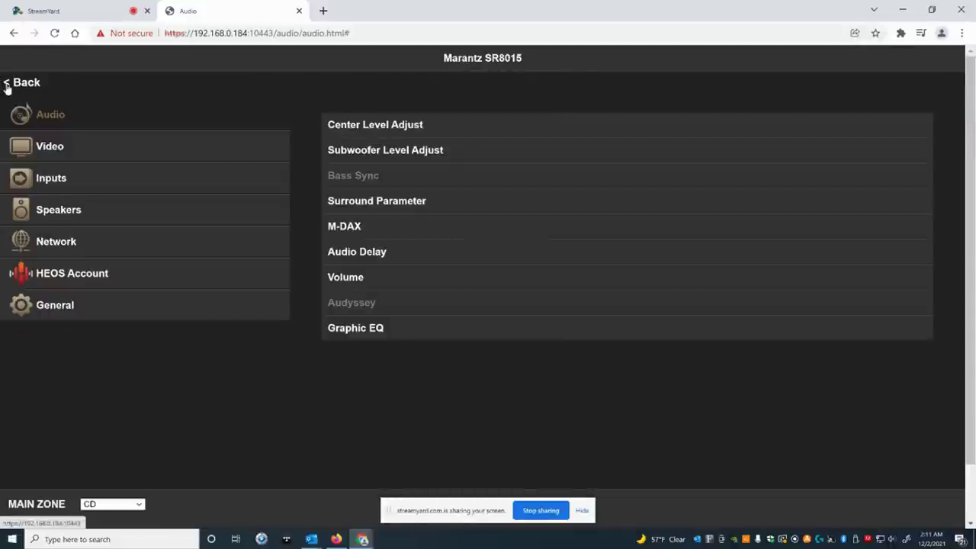
{"action": "left_click", "coordinate": [46, 179]}
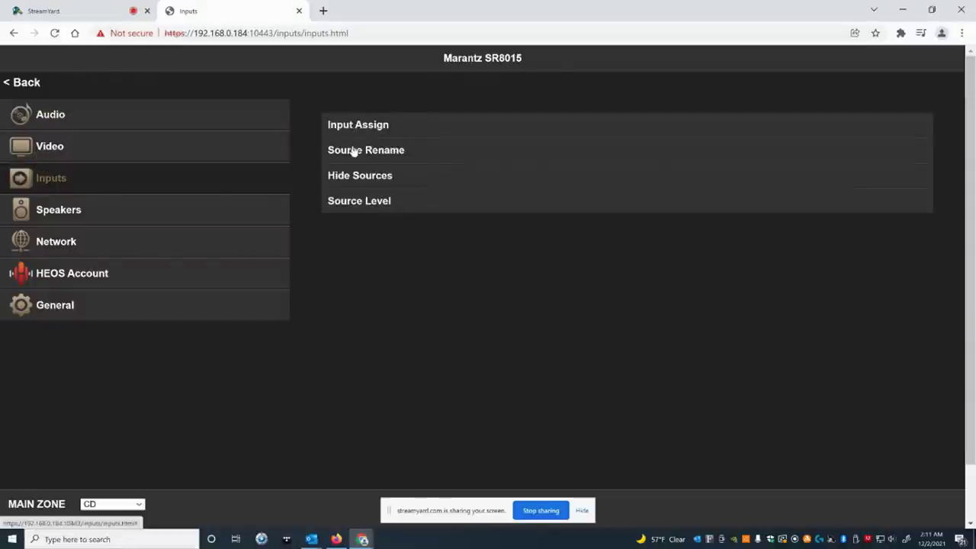
{"action": "left_click", "coordinate": [356, 126]}
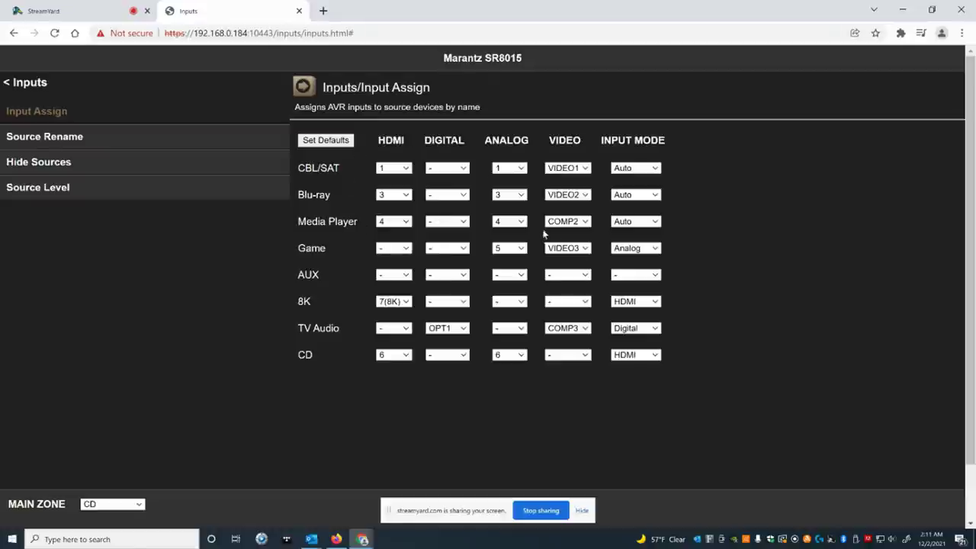
Leave the input settings and open Picture Adjust in the video settings.
{"action": "left_click", "coordinate": [10, 85]}
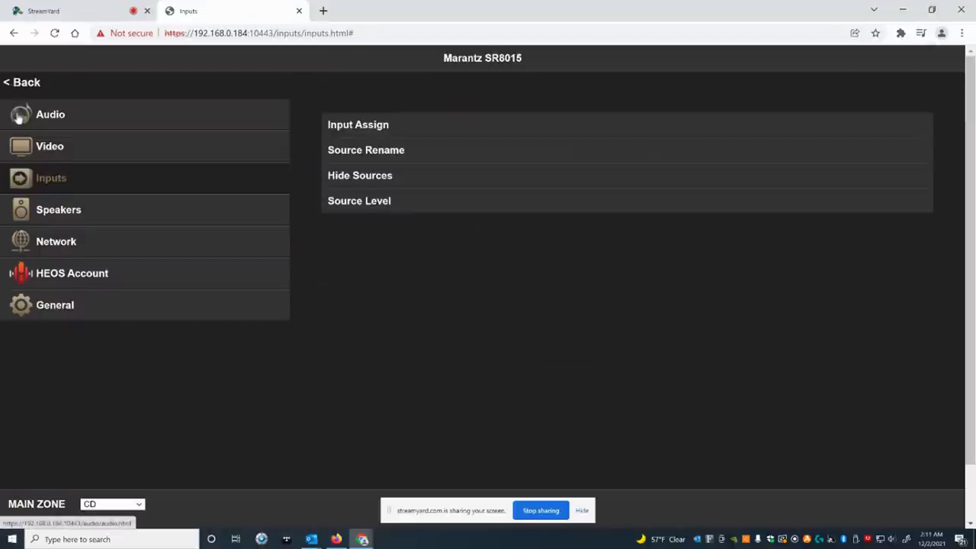
{"action": "left_click", "coordinate": [49, 147]}
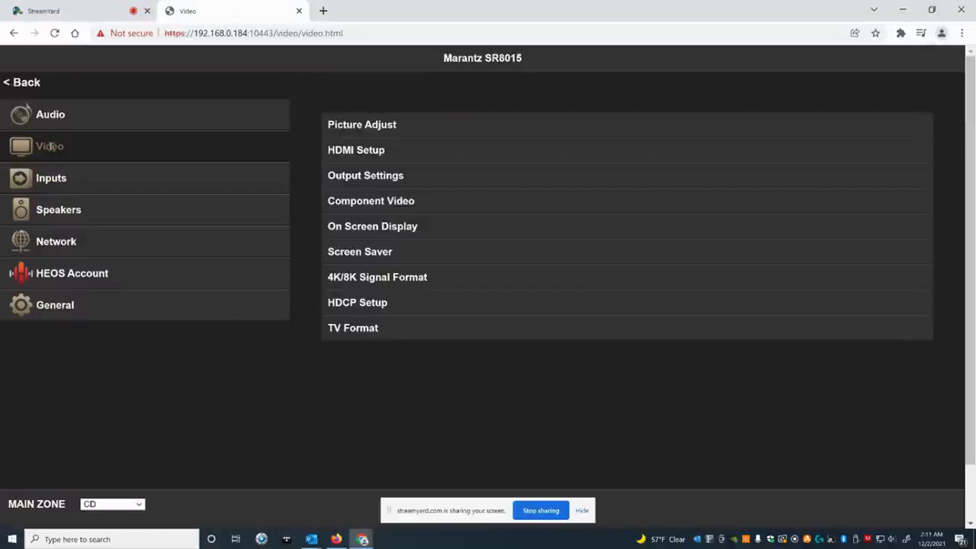
{"action": "left_click", "coordinate": [358, 128]}
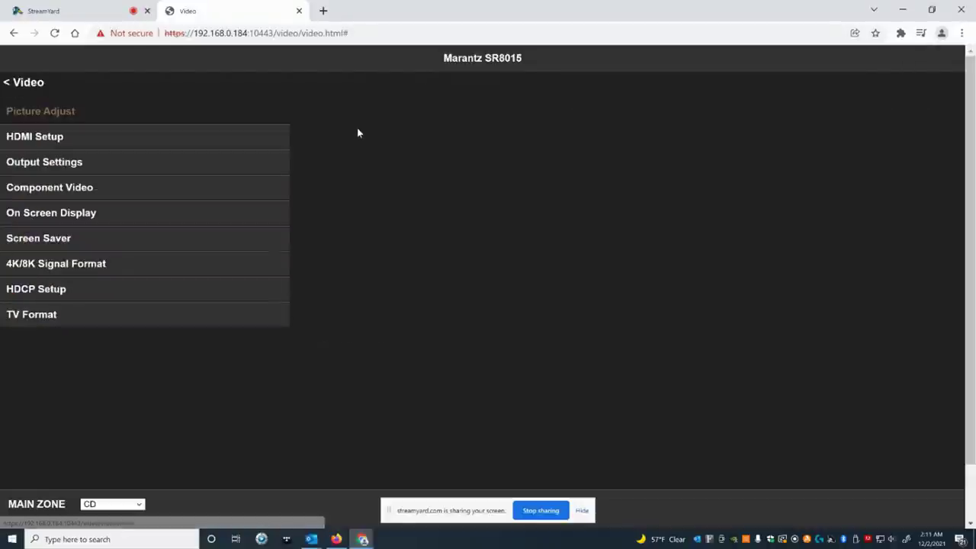
View the options in the Network settings and switch to the StreamYard broadcast page.
{"action": "left_click", "coordinate": [9, 84]}
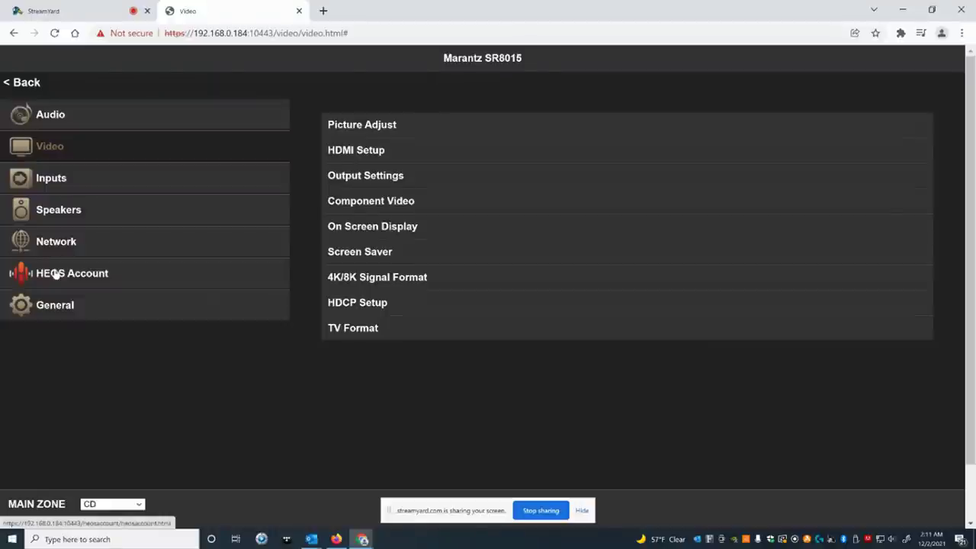
{"action": "left_click", "coordinate": [44, 241]}
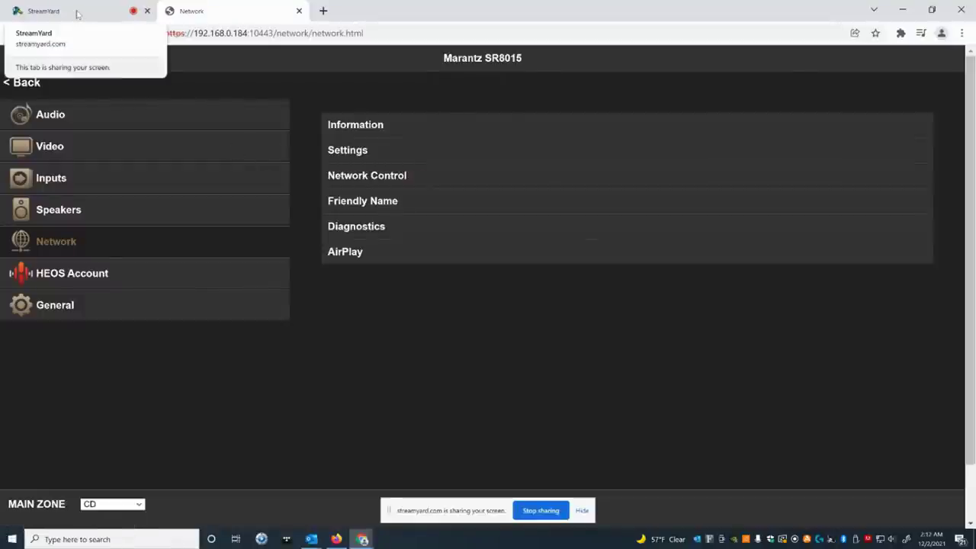
{"action": "left_click", "coordinate": [77, 14]}
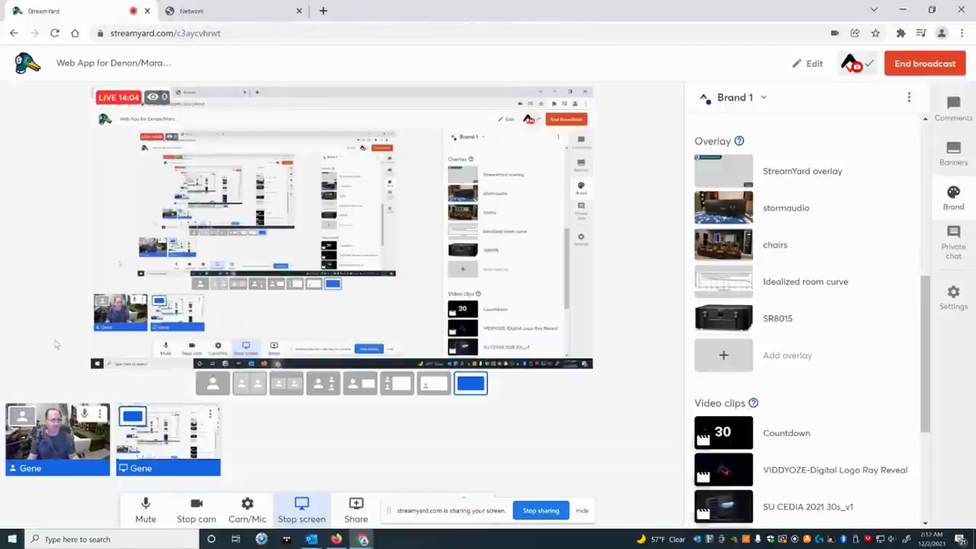